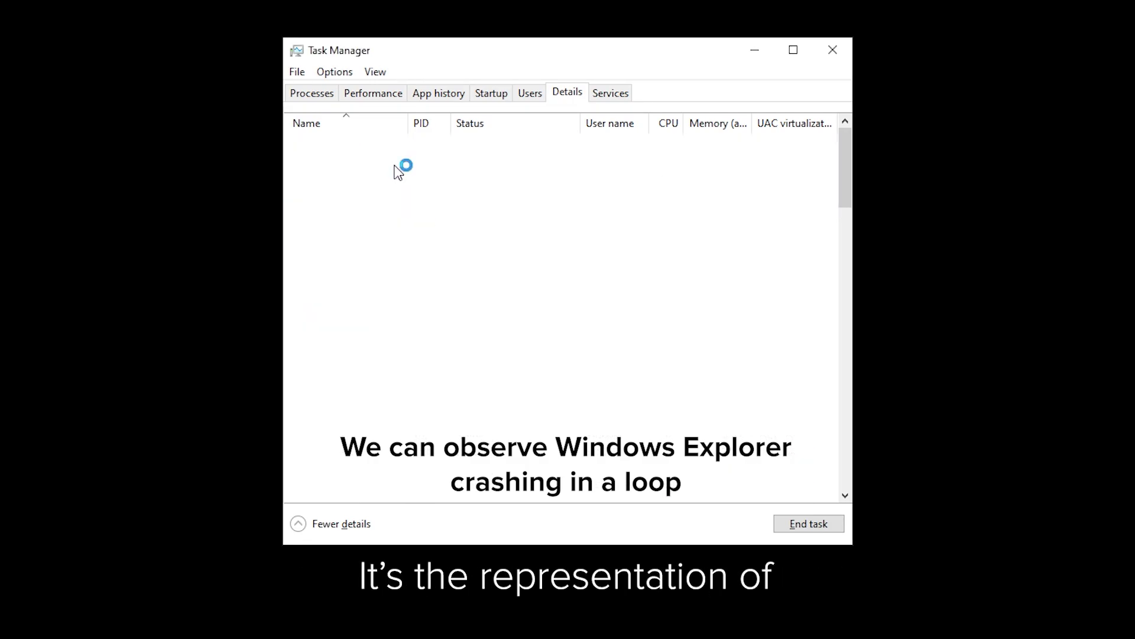
Step: Open the dialog for creating a new task from Task Manager
left_click(299, 73)
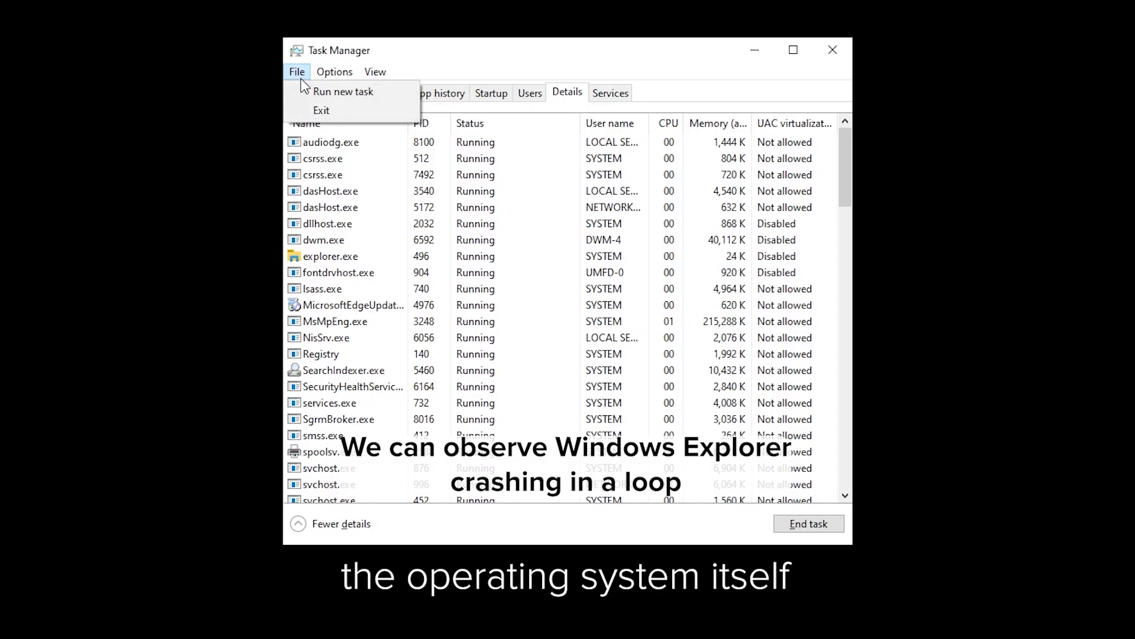
left_click(307, 89)
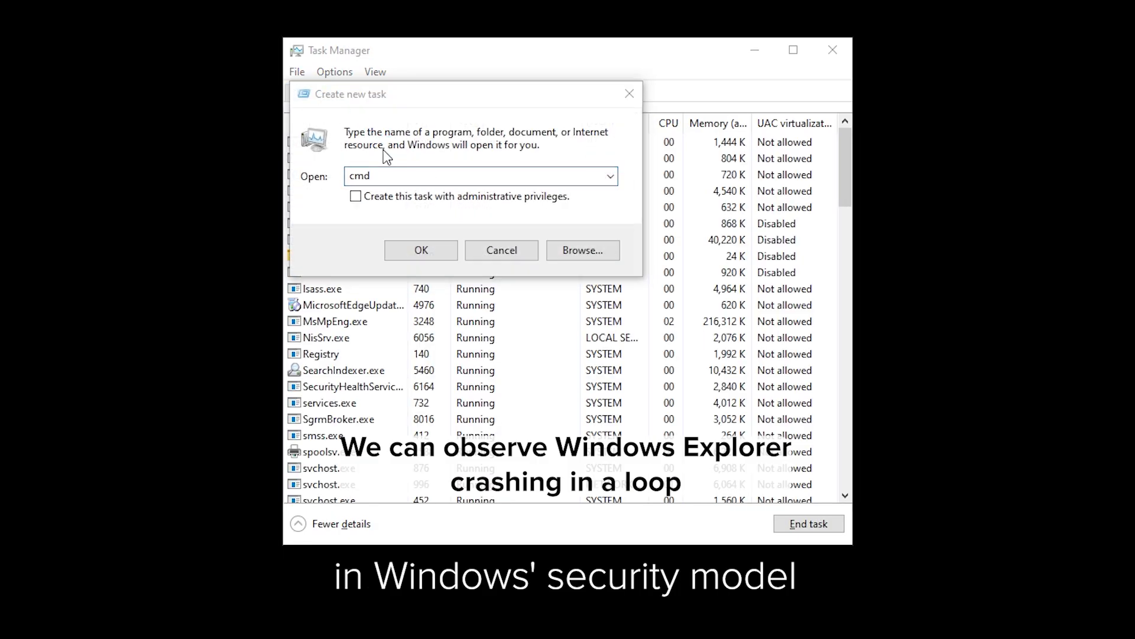
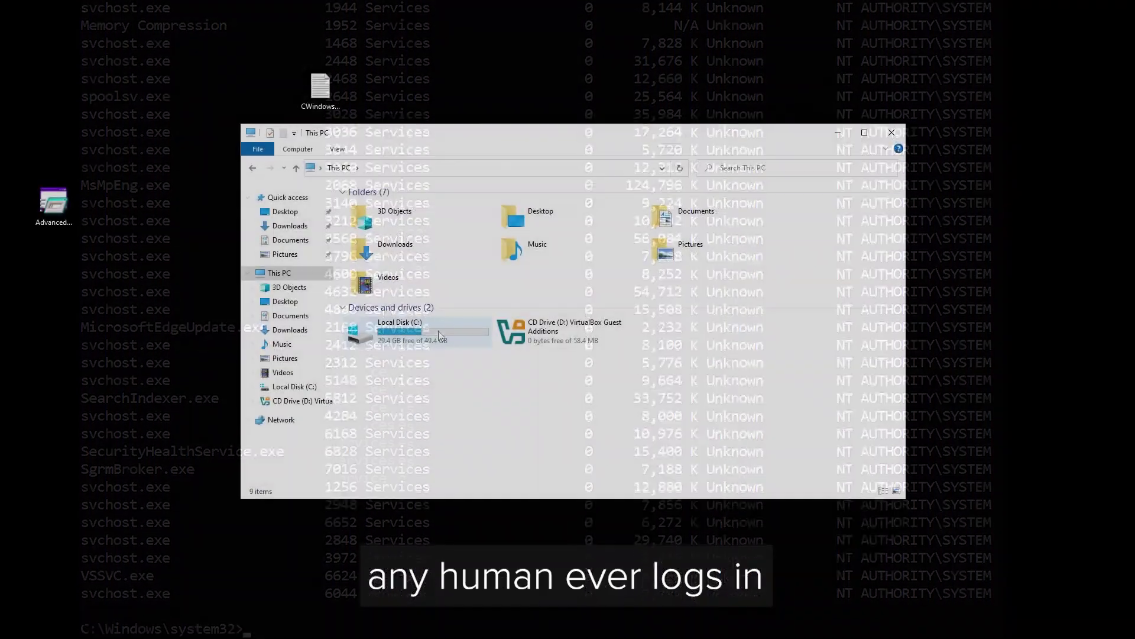
Step: Go to the System32 folder inside C:\Windows
double_click(441, 335)
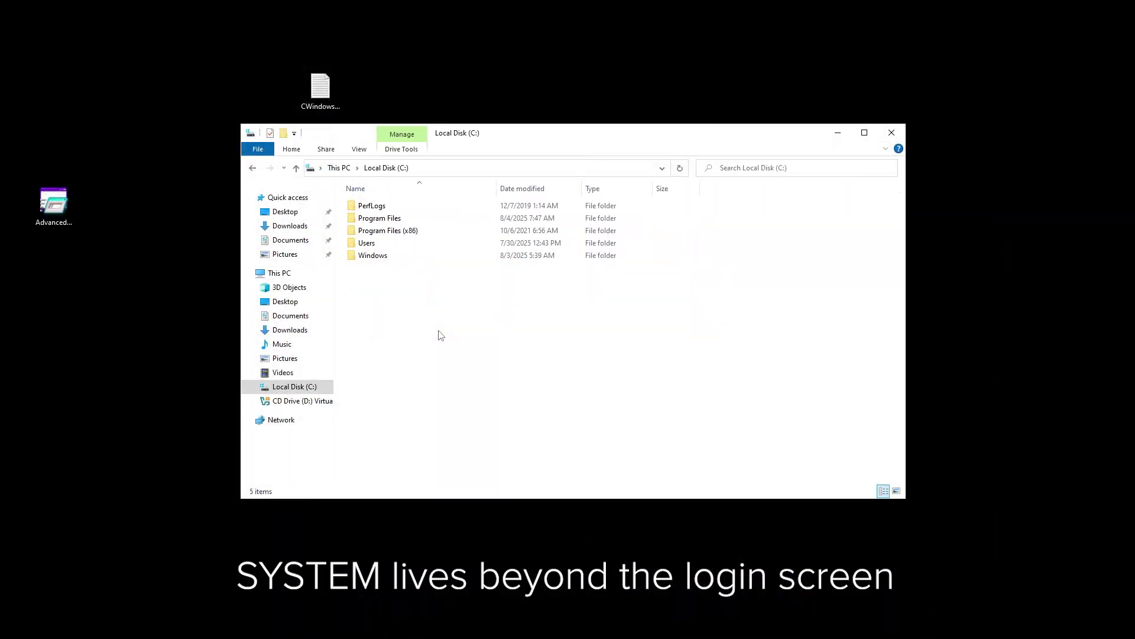
double_click(409, 258)
scroll(420, 336, "down", 2)
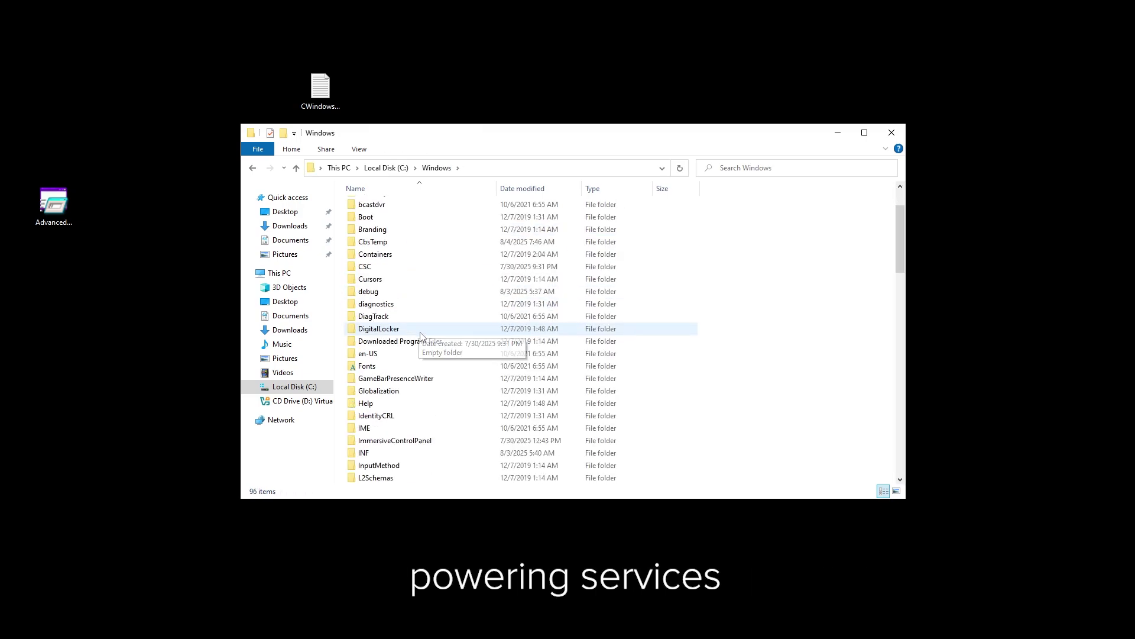
scroll(421, 335, "down", 14)
left_click(418, 363)
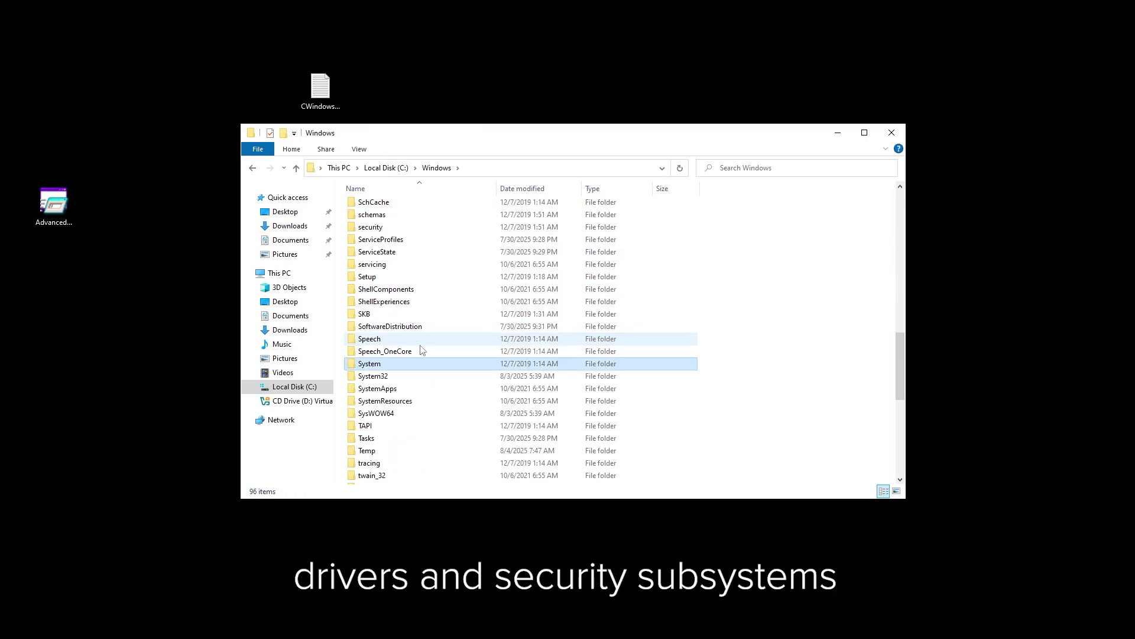
double_click(416, 378)
Step: Open DriverStore\FileRepository inside System32 and look through its driver package folders
key("d")
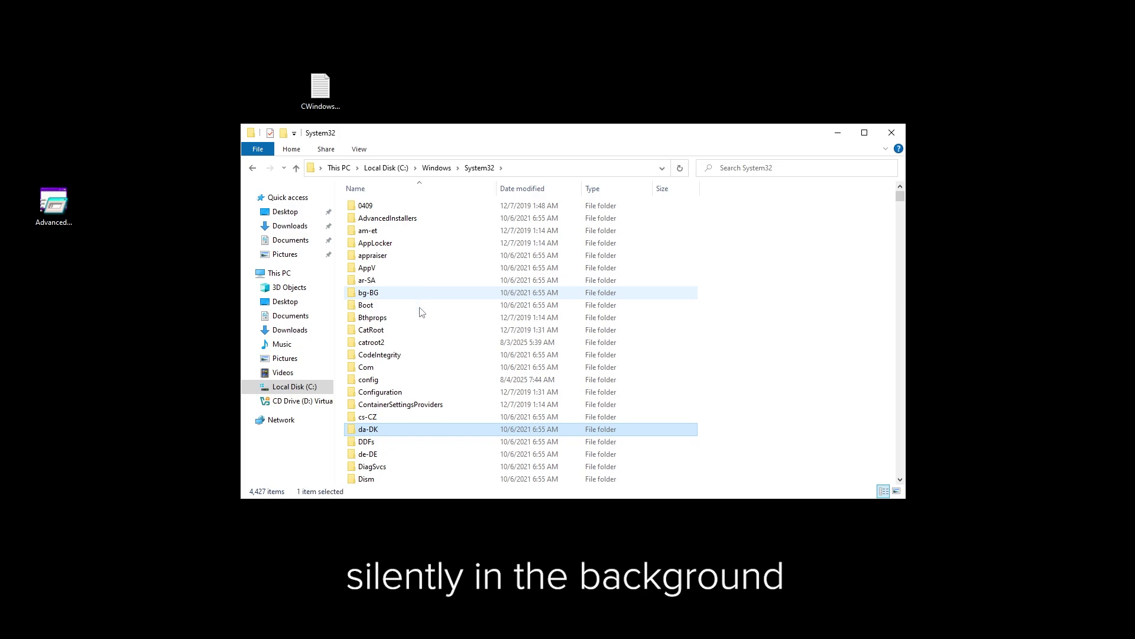
scroll(408, 391, "down", 4)
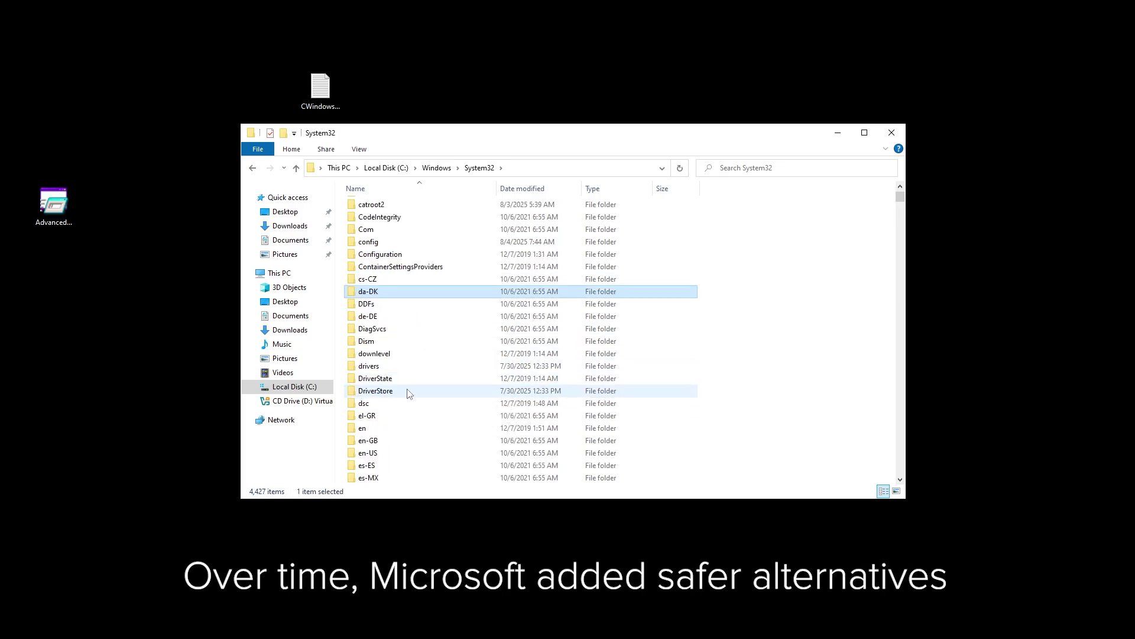
double_click(409, 393)
double_click(420, 220)
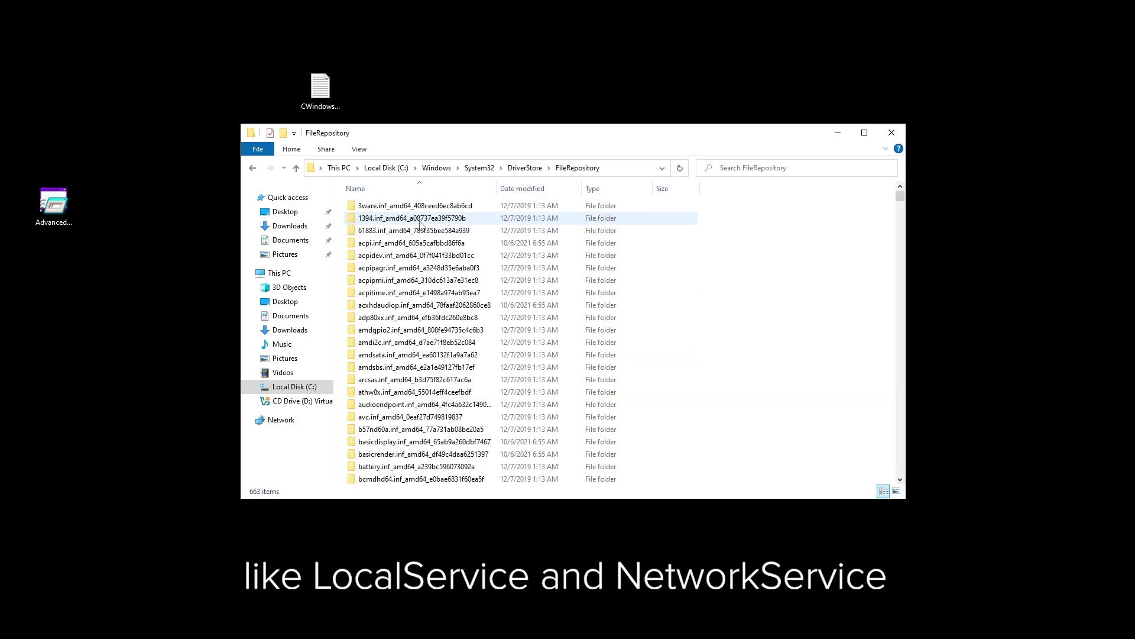
scroll(485, 357, "down", 20)
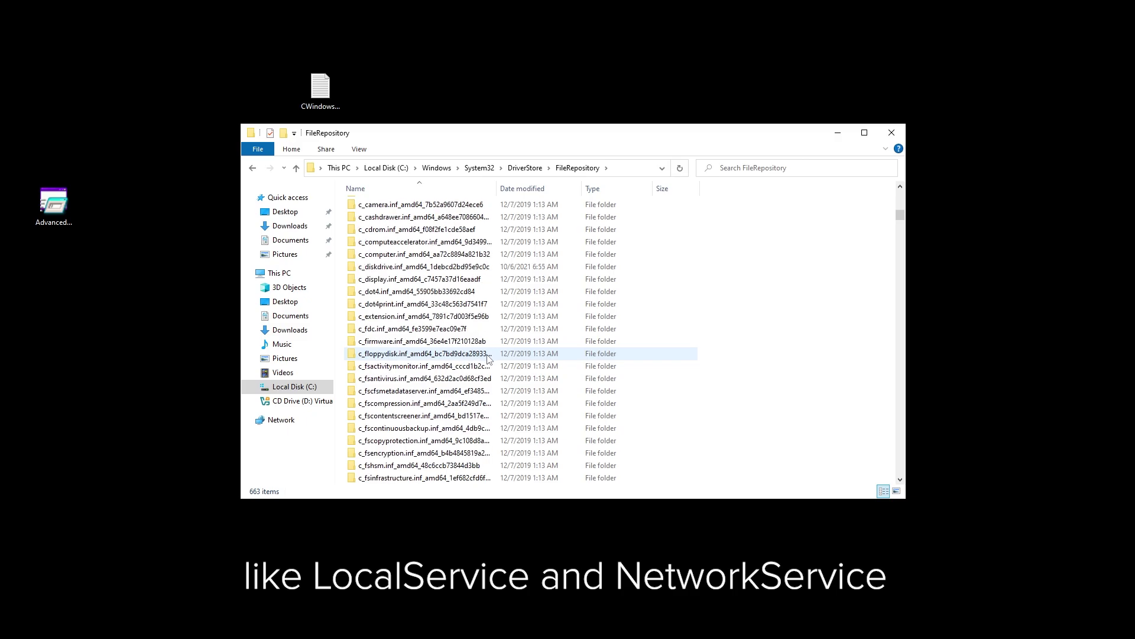
scroll(490, 360, "down", 20)
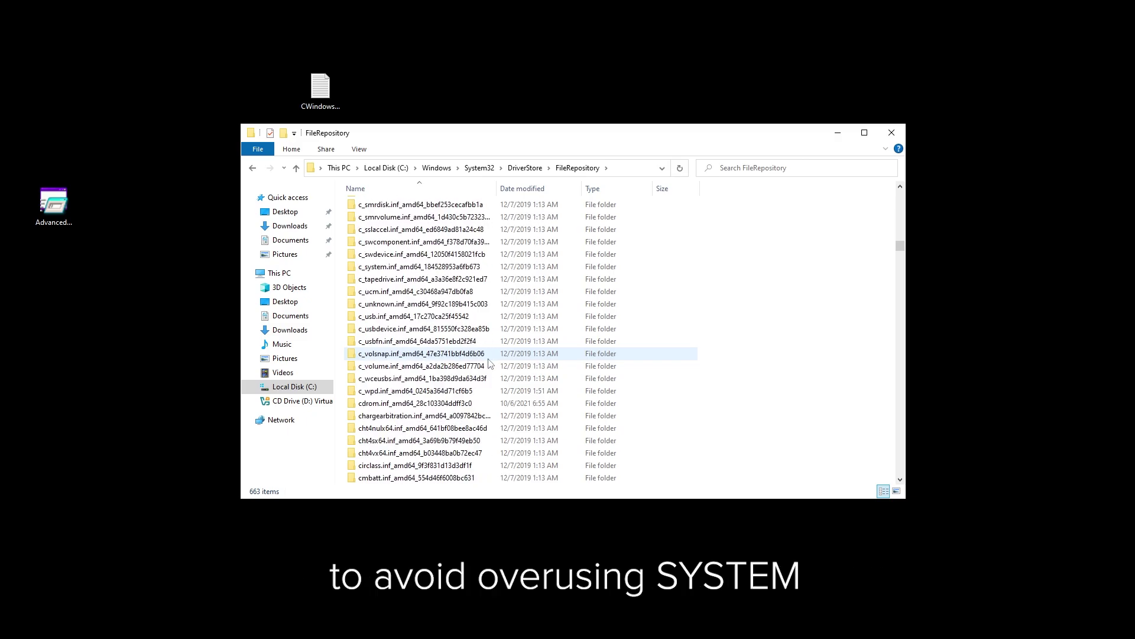
scroll(489, 364, "down", 10)
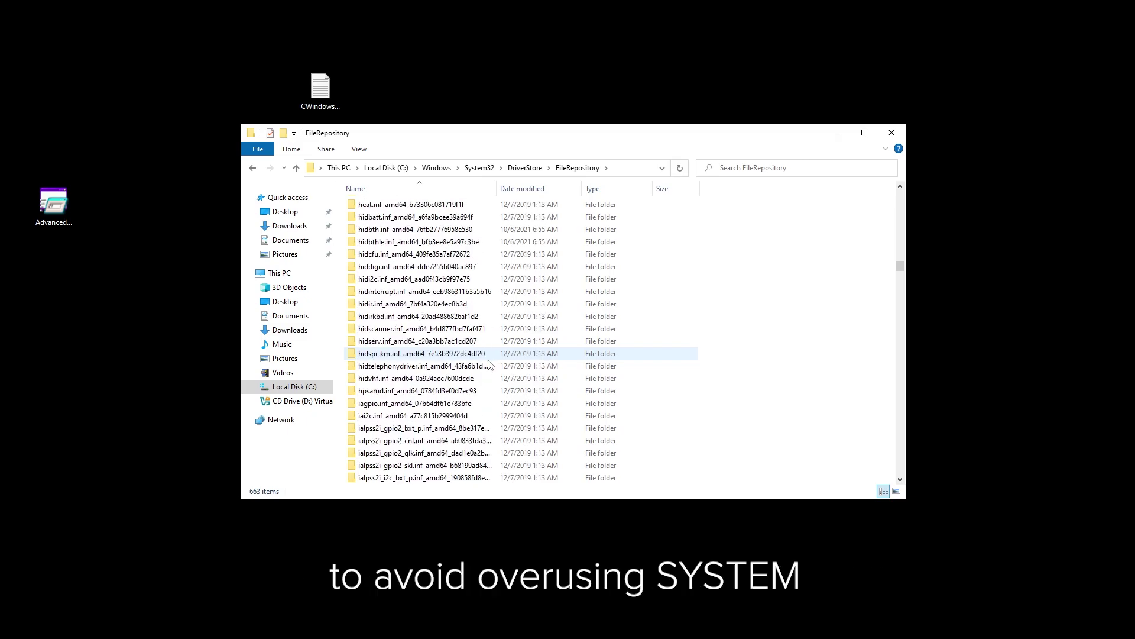
Step: Open the en-US folder inside DriverStore and look through its INF_LOC files
left_click(525, 167)
double_click(450, 206)
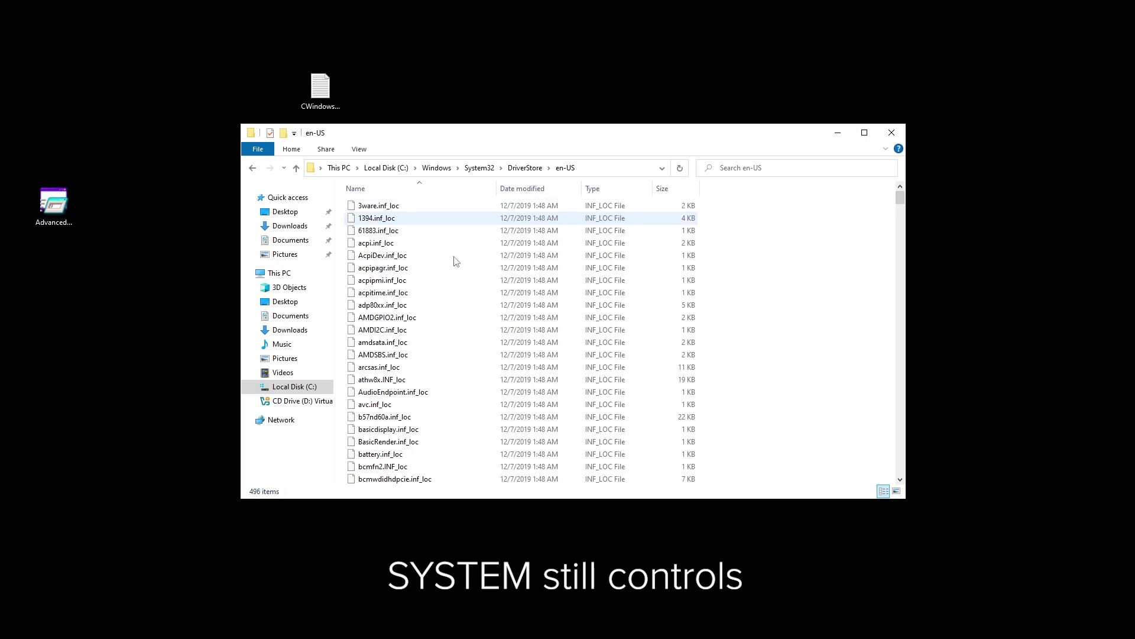
scroll(458, 305, "down", 8)
Step: Return to the System32 folder and open one of its subfolders
left_click(525, 167)
left_click(479, 168)
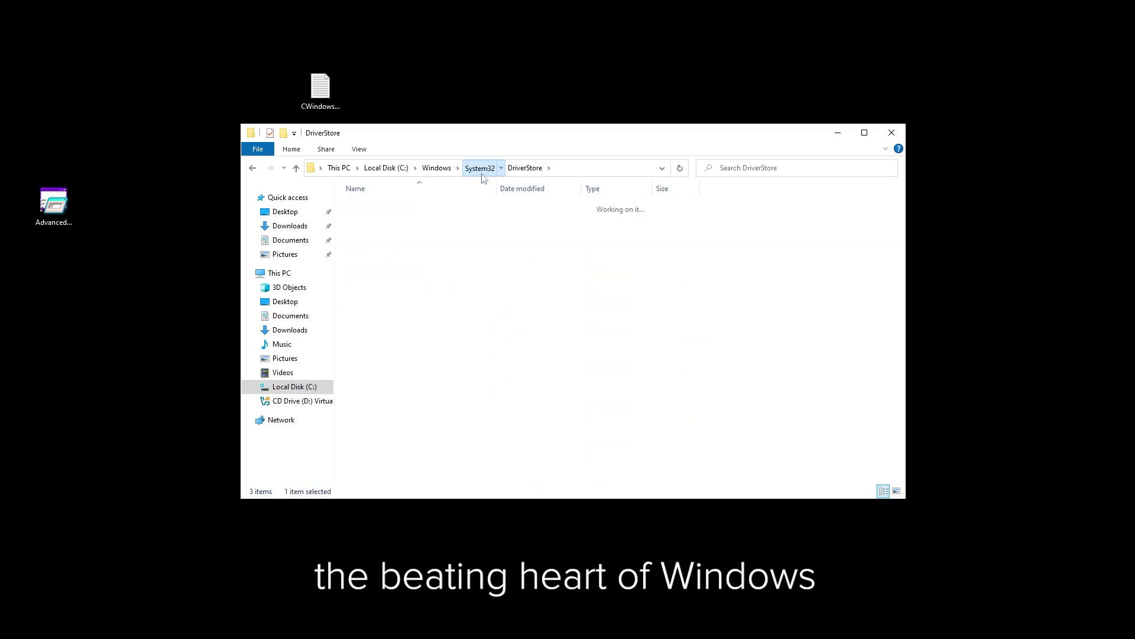
scroll(432, 336, "down", 4)
double_click(427, 313)
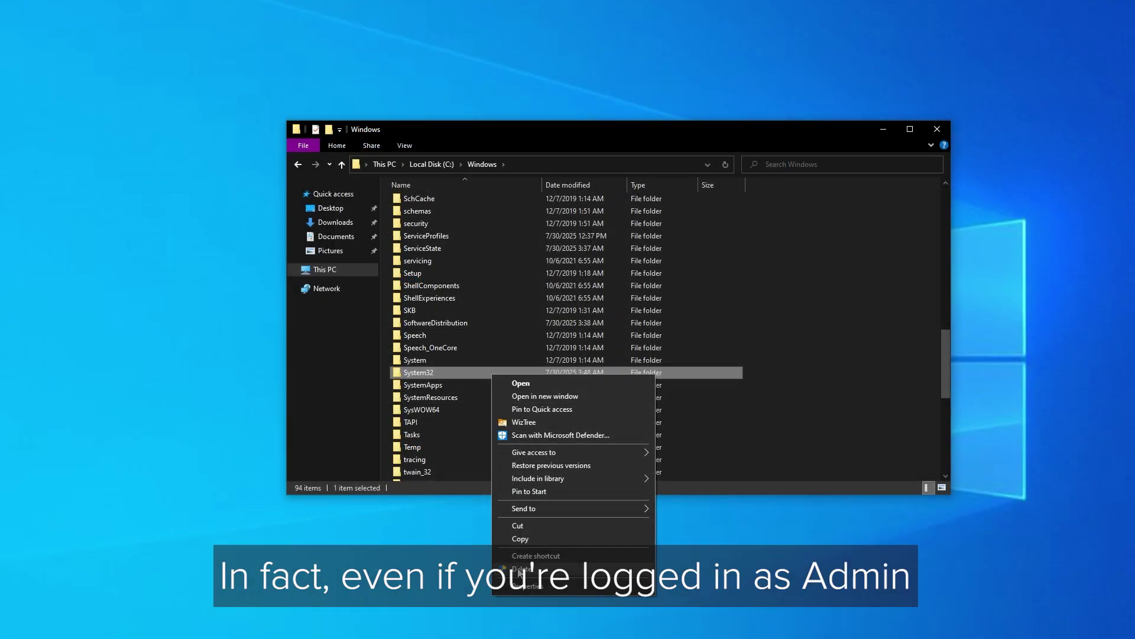
Step: Try to delete the System32 folder from C:\Windows, keeping the deletion windows in the middle of the screen
left_click(519, 569)
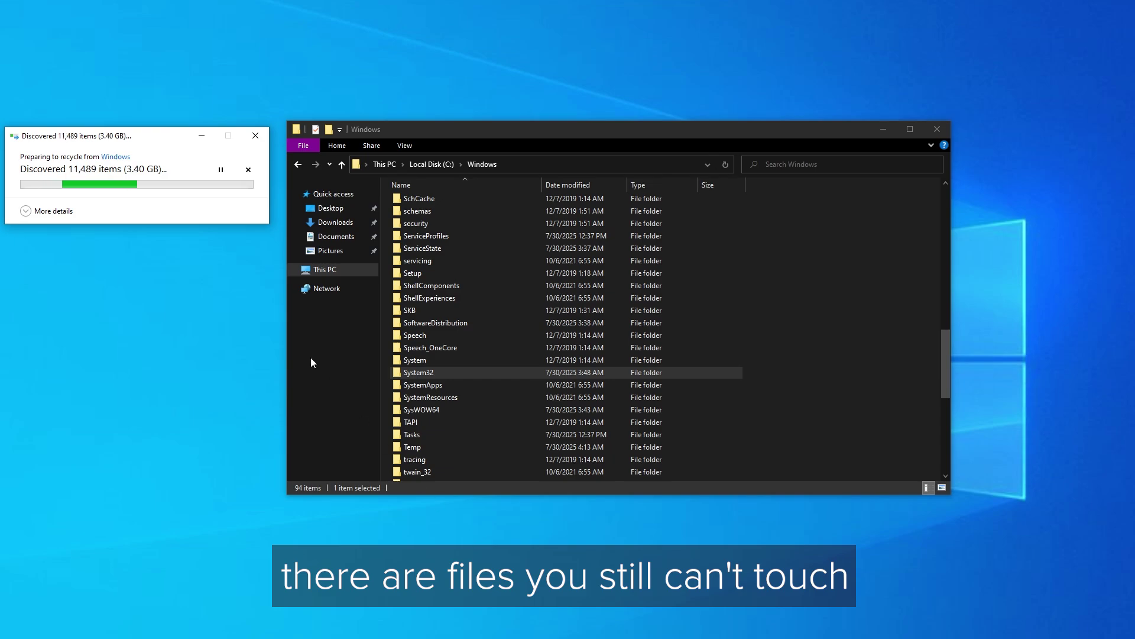
left_click_drag(150, 145, 527, 290)
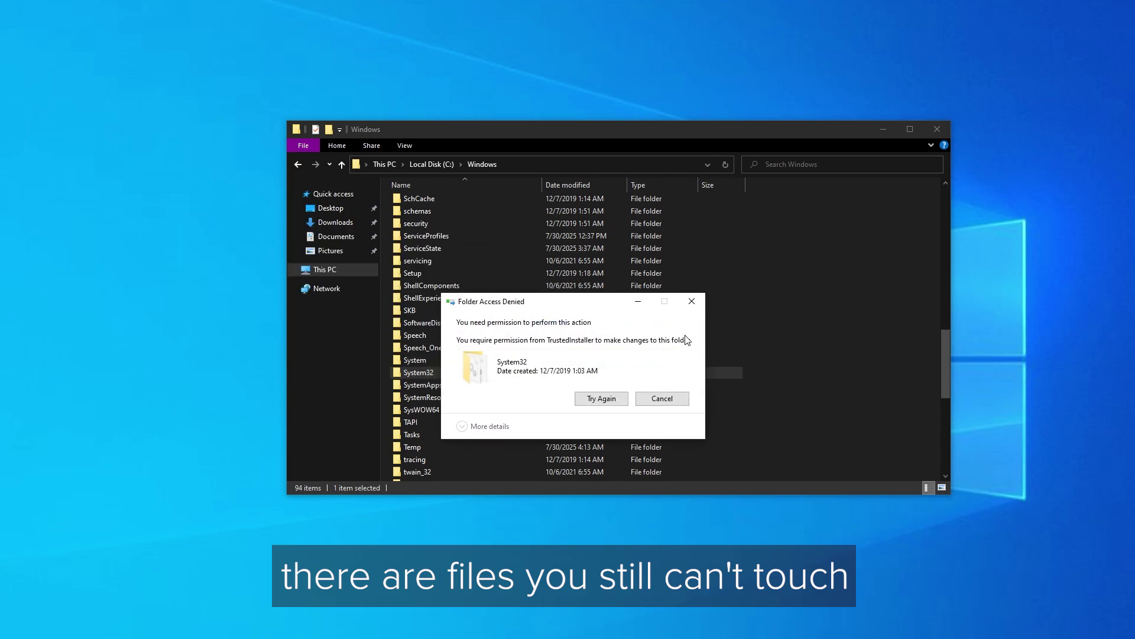
left_click_drag(612, 304, 563, 284)
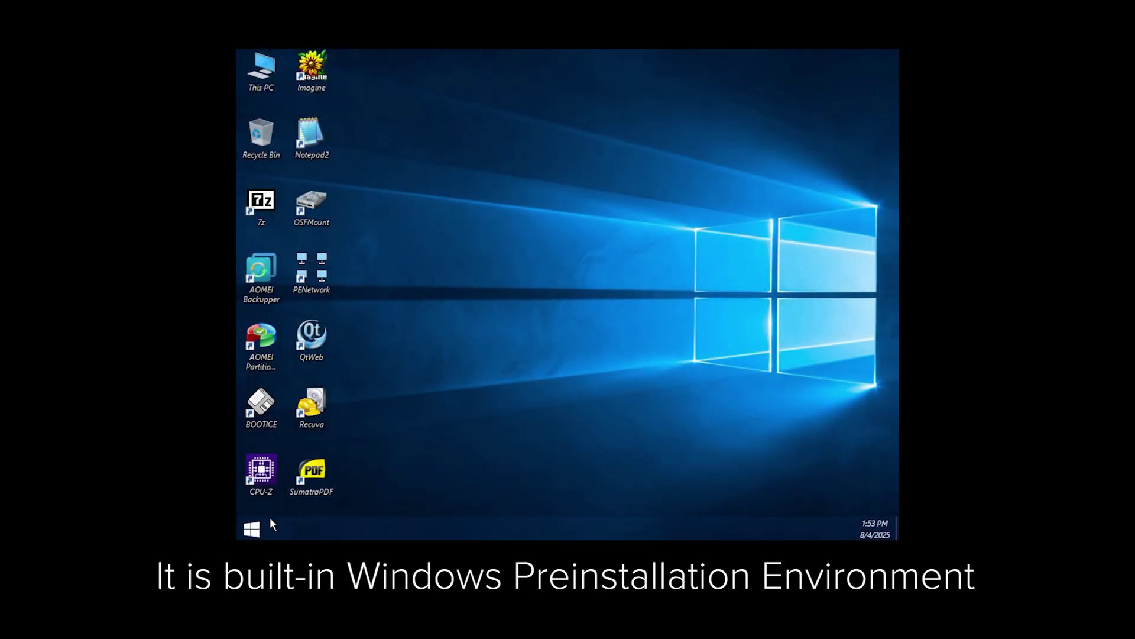
Step: Check which account is logged in to the Windows Preinstallation Environment
left_click(251, 528)
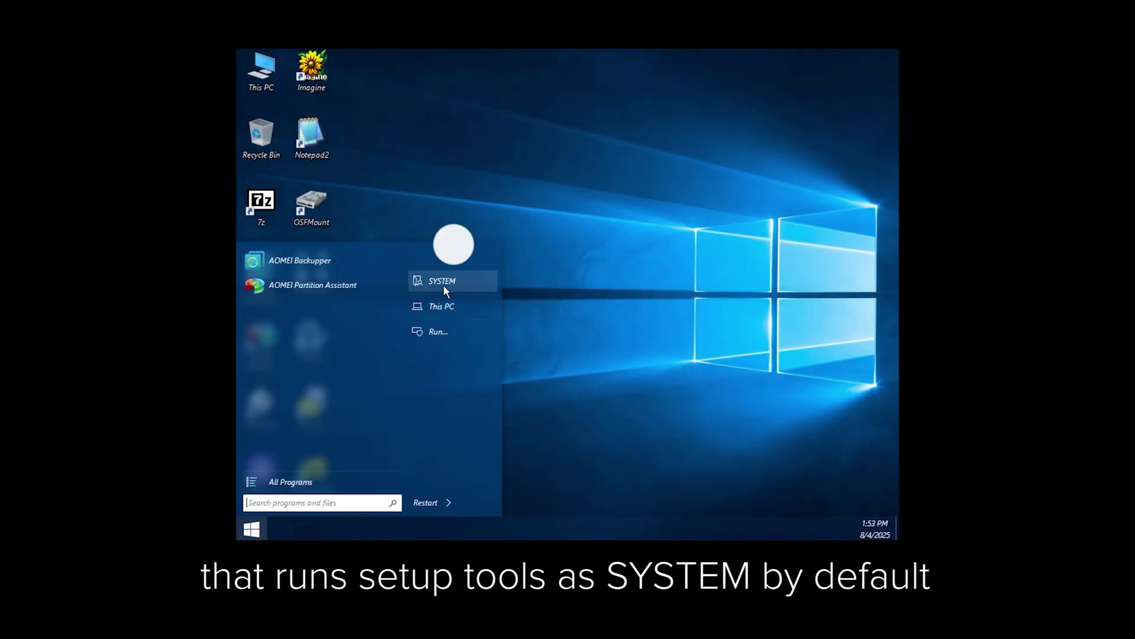
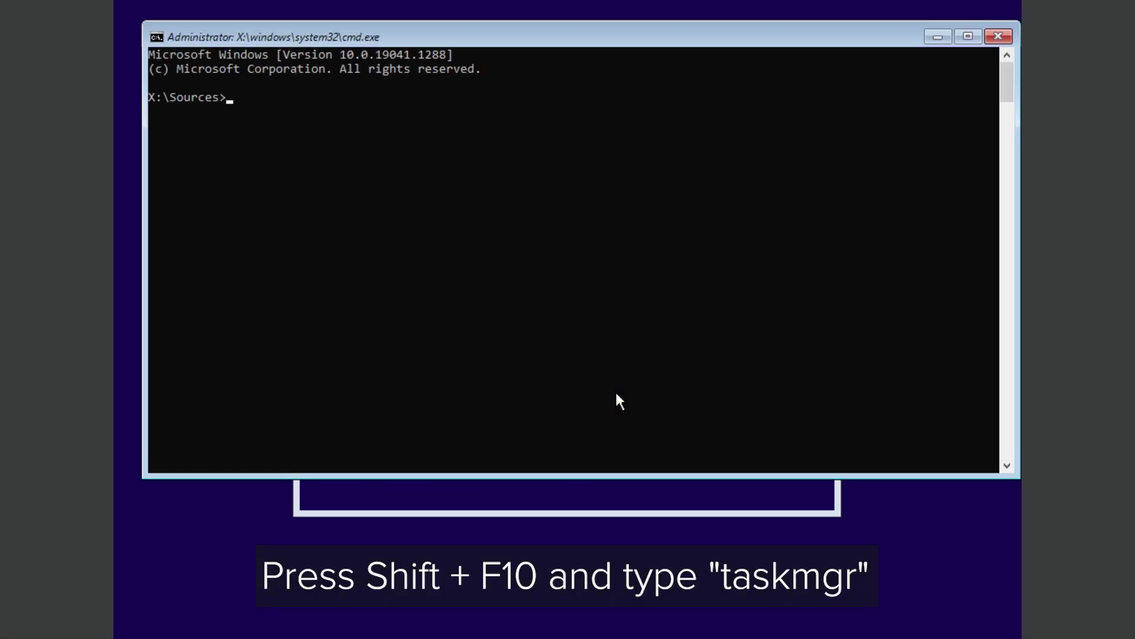
Step: Launch taskmgr from the setup command prompt and show the running processes with their user names
type("taskmgr")
key("Return")
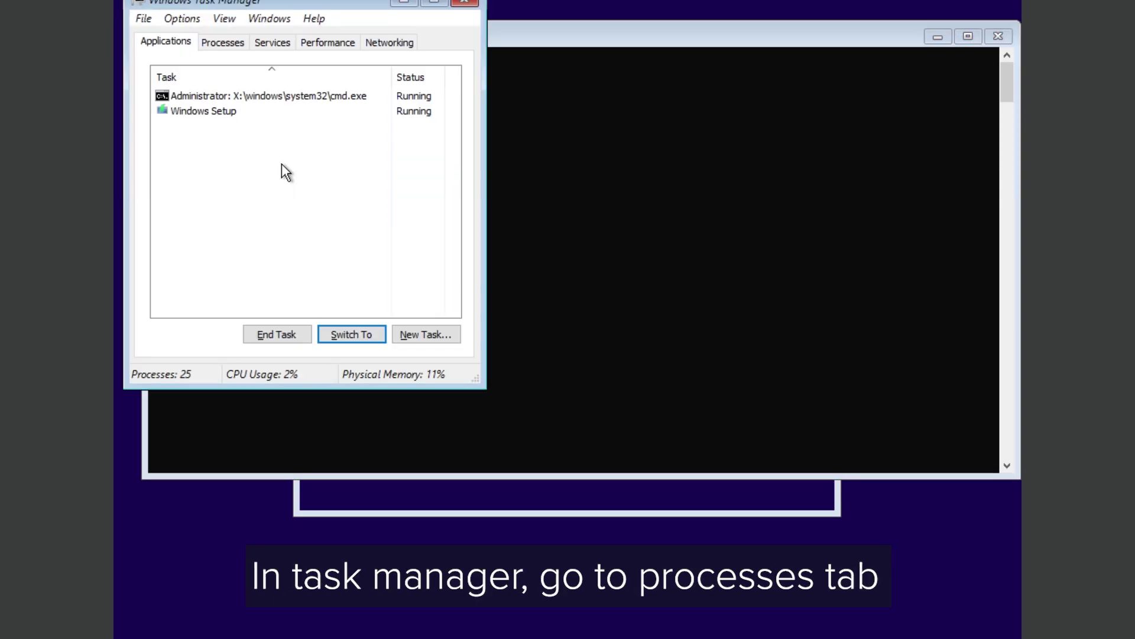
left_click(224, 42)
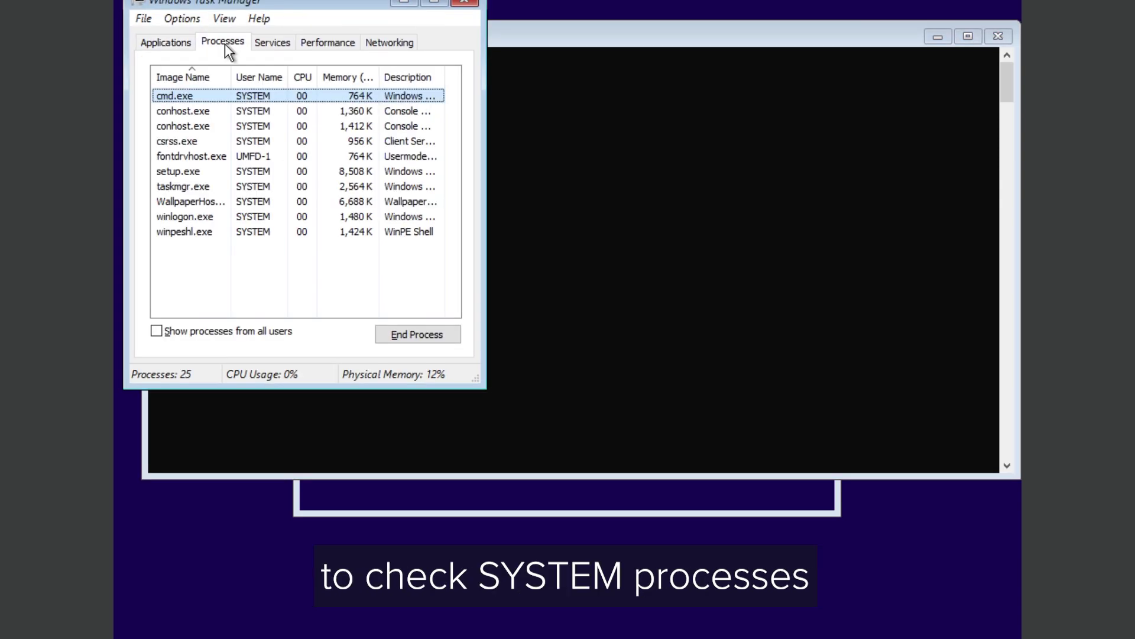
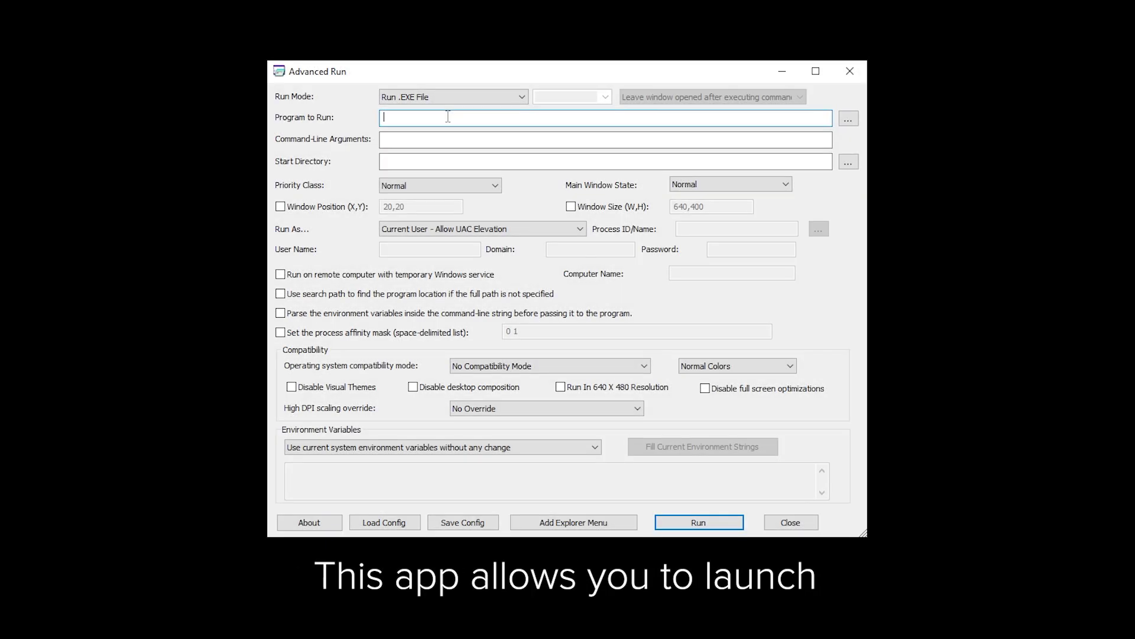
Step: Browse for the executable to run in Advanced Run, going to C:\Windows\System32
left_click(855, 120)
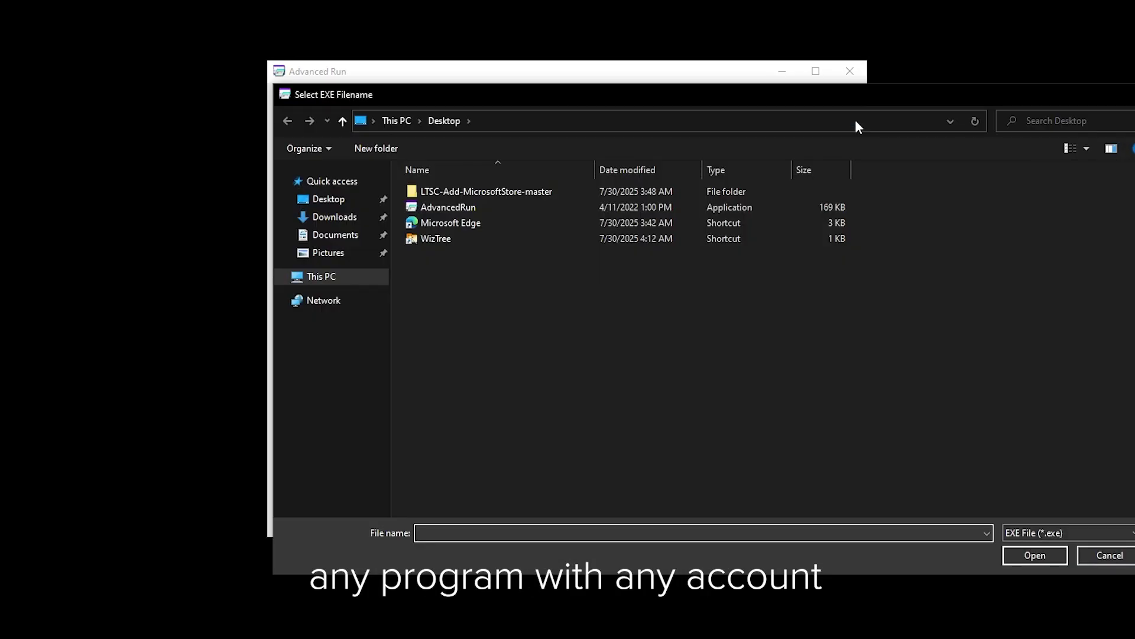
left_click(319, 282)
double_click(490, 346)
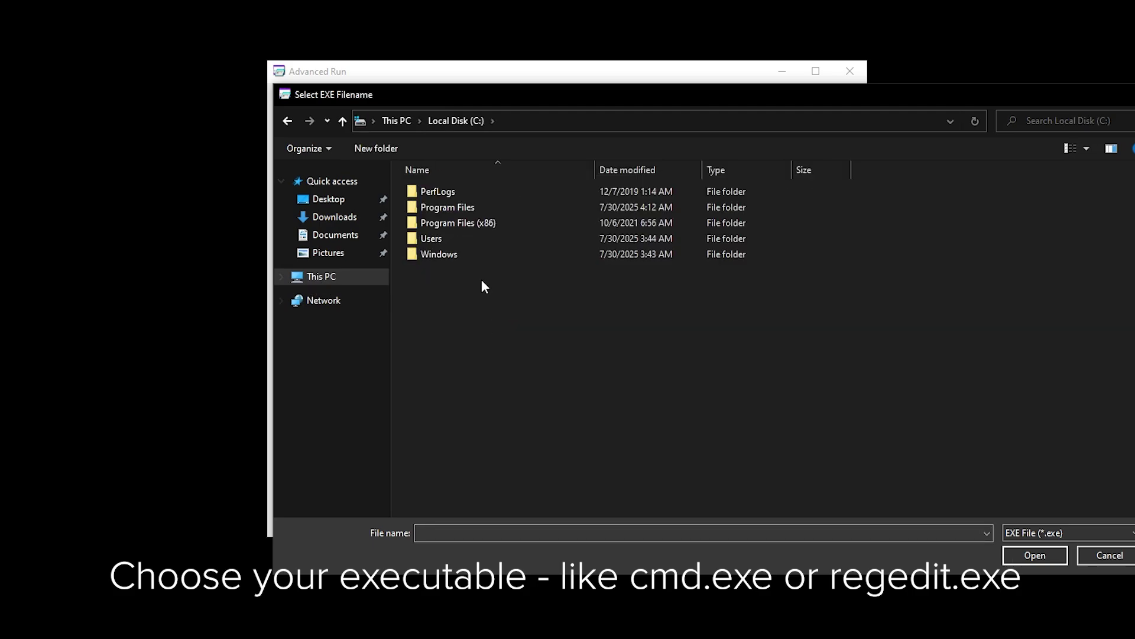
double_click(449, 255)
scroll(504, 340, "down", 15)
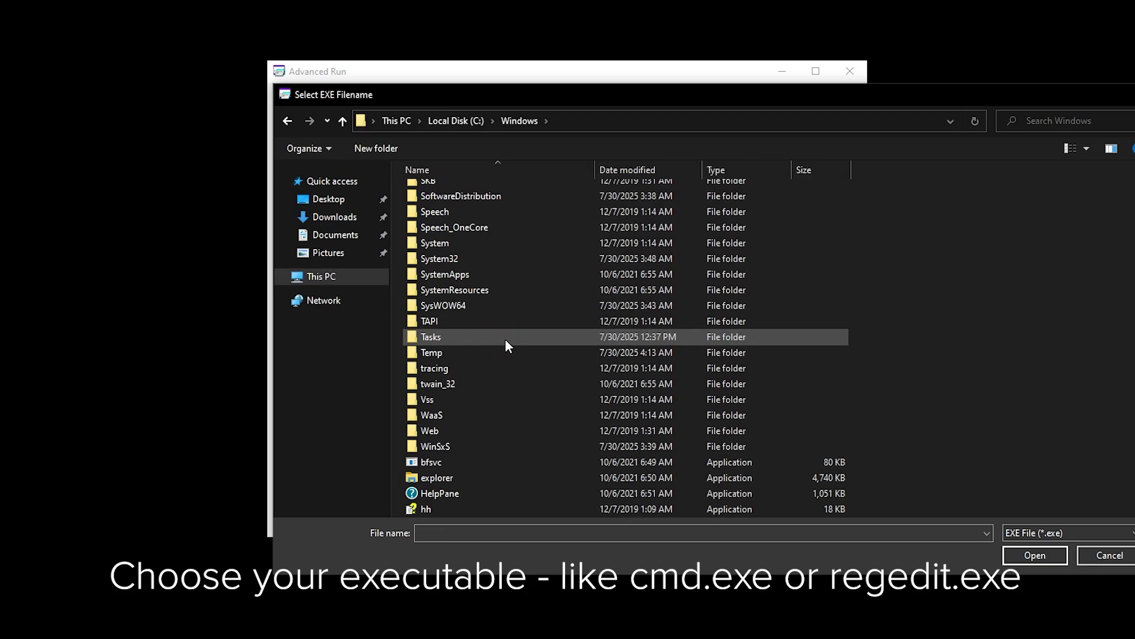
scroll(504, 344, "down", 2)
scroll(505, 347, "up", 4)
double_click(473, 360)
scroll(478, 367, "down", 20)
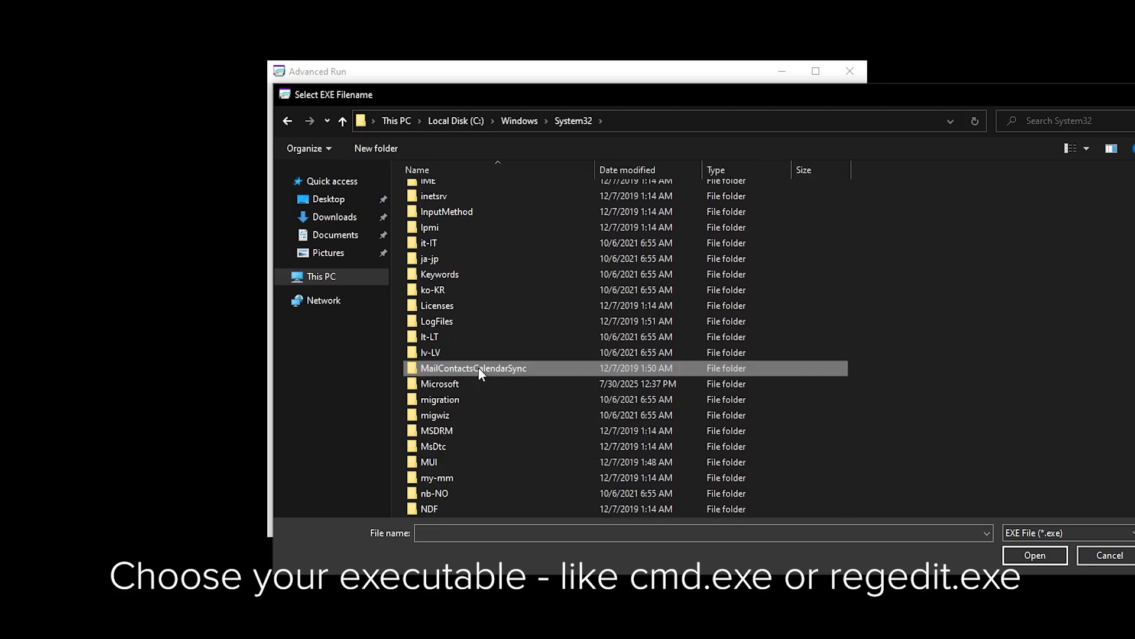
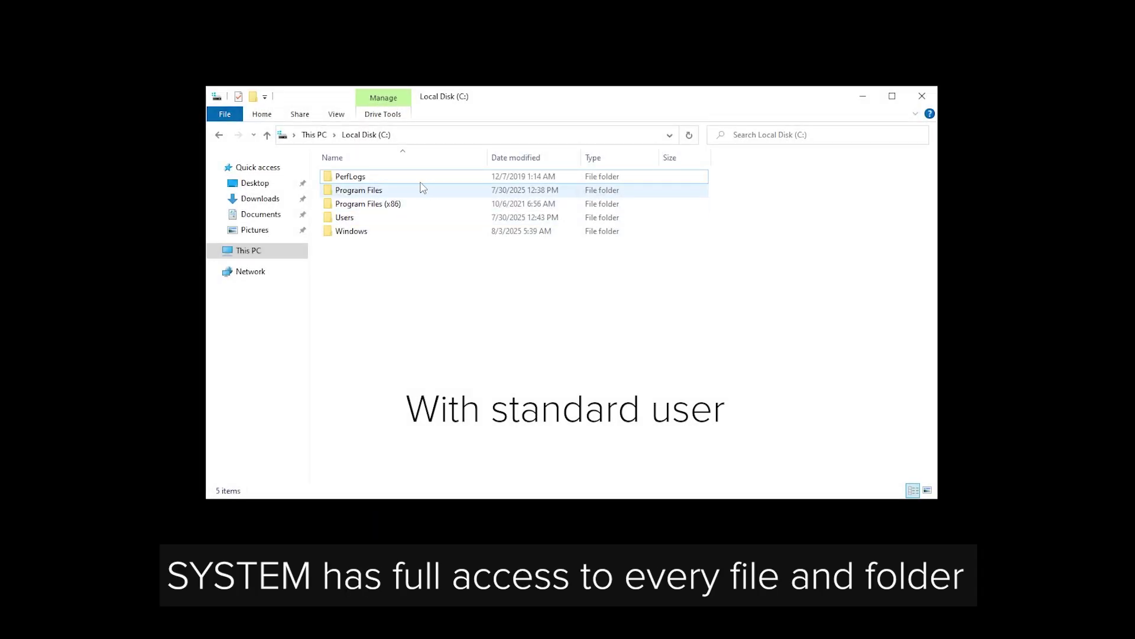
Step: Try to open the PerfLogs folder on the C: drive as a standard user
double_click(408, 177)
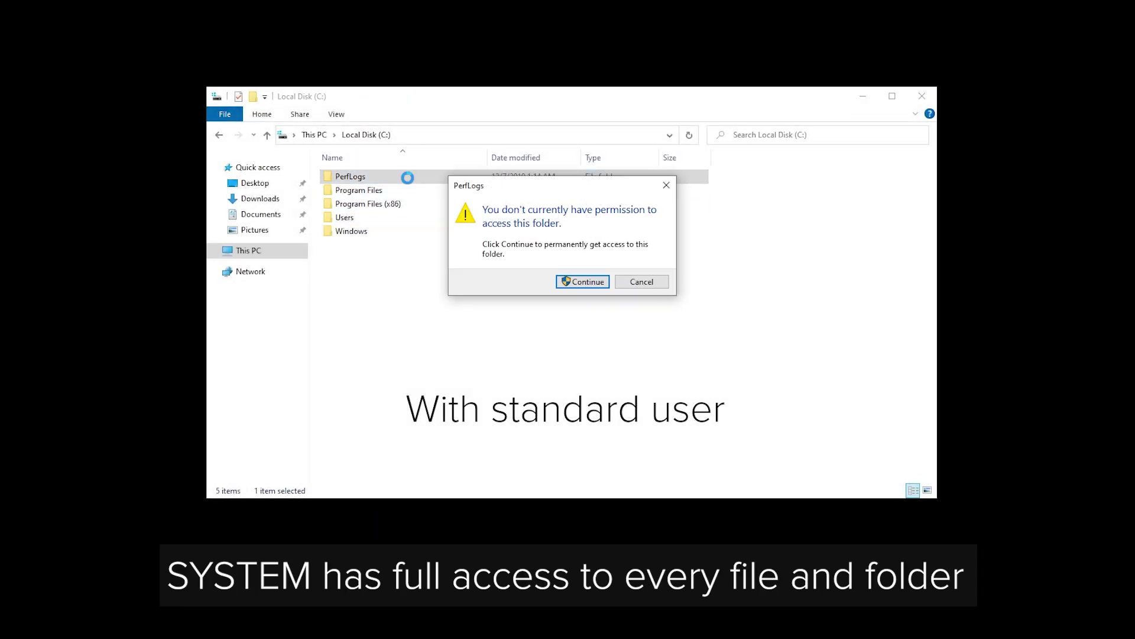
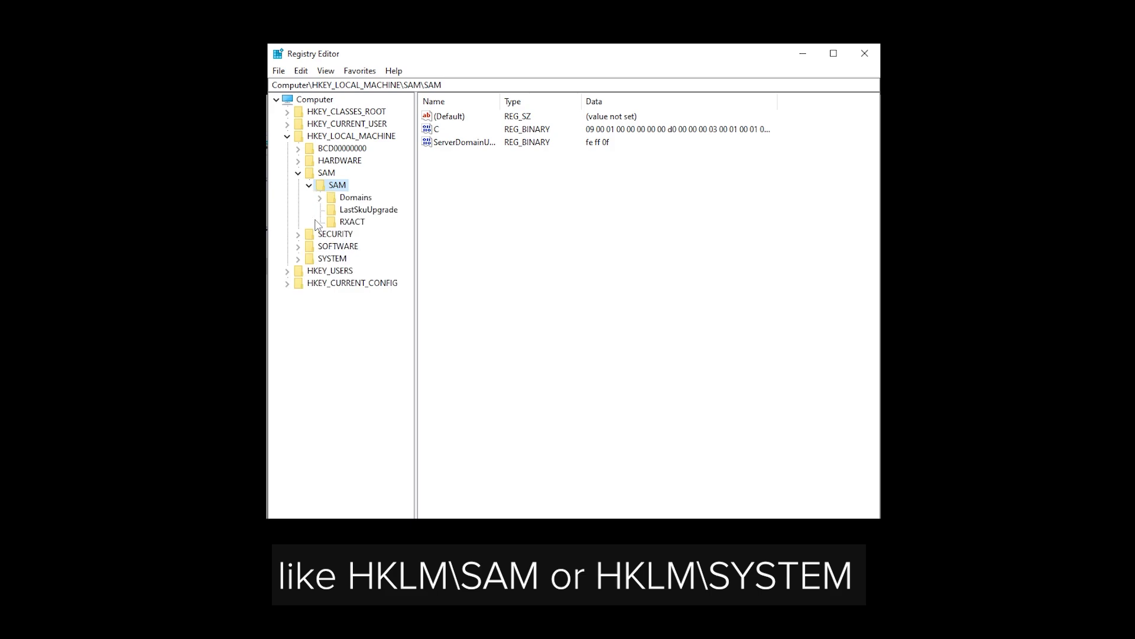
Step: Select and expand the SYSTEM key under HKEY_LOCAL_MACHINE in Registry Editor
left_click(338, 258)
left_click(298, 258)
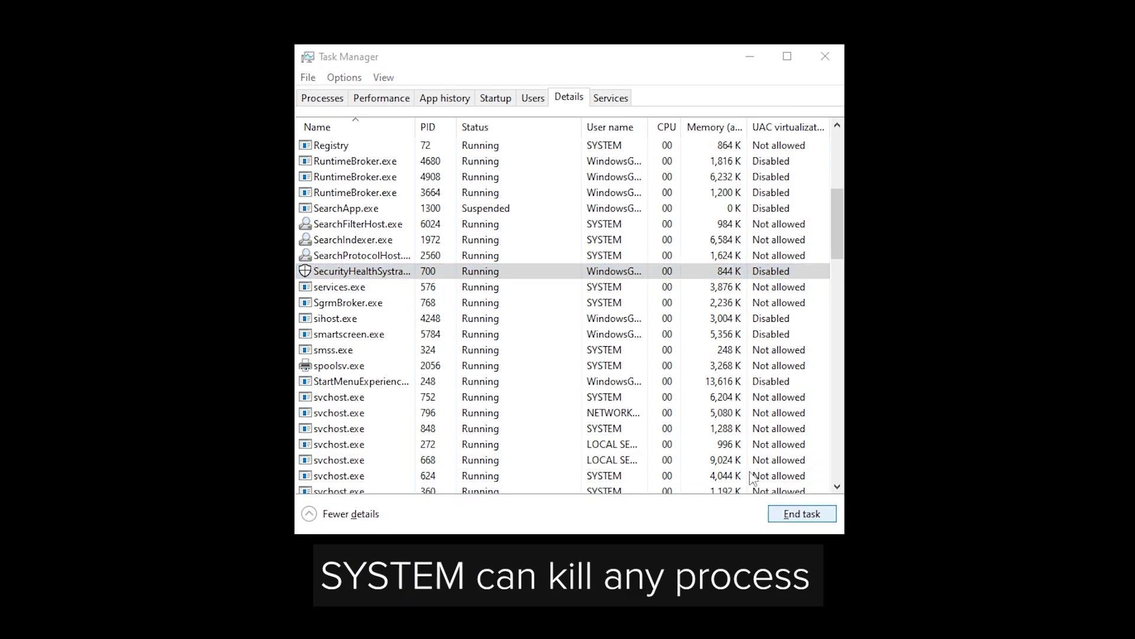
Step: End the selected SecurityHealthSystray process in Task Manager and confirm it
left_click(802, 513)
left_click(562, 337)
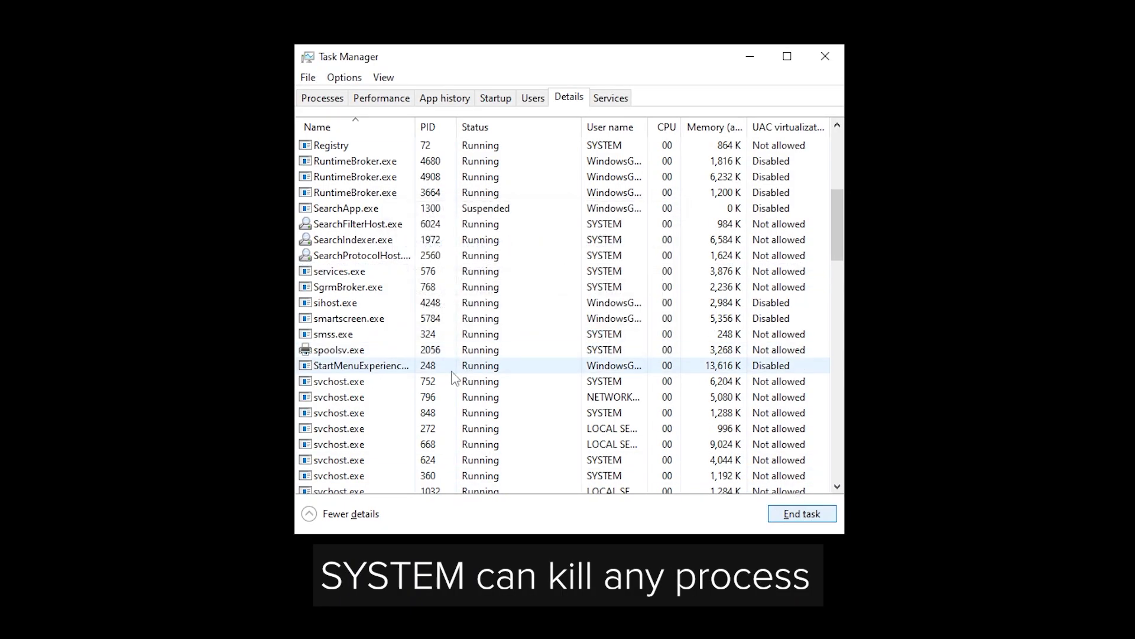
Step: End the smss.exe and winlogon.exe processes, confirming each termination
left_click(427, 333)
left_click(802, 513)
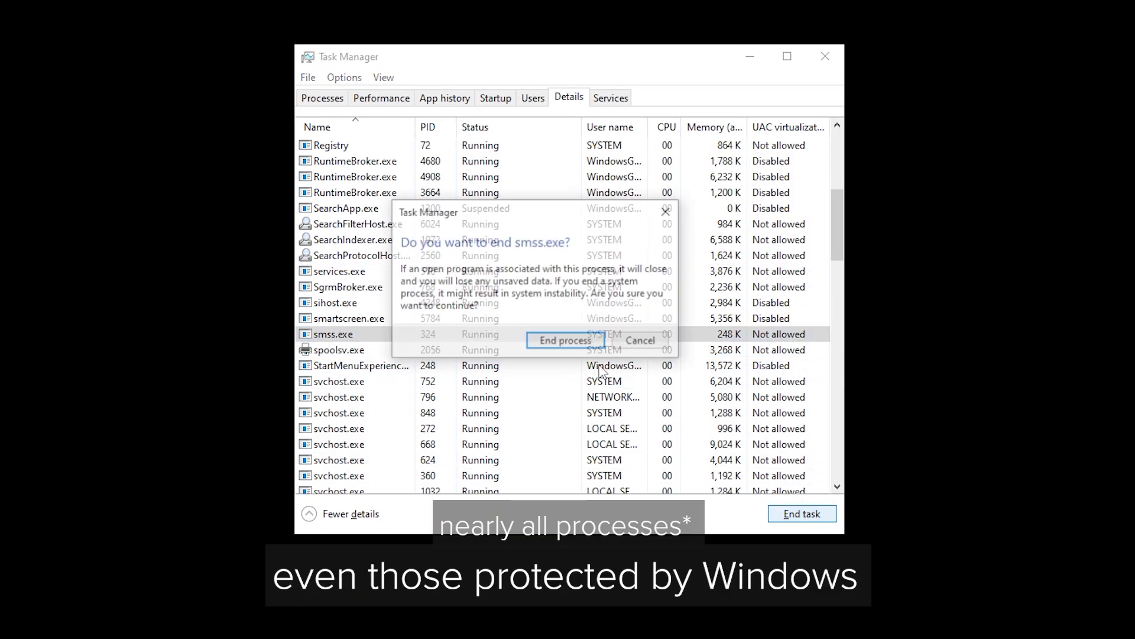
left_click(562, 337)
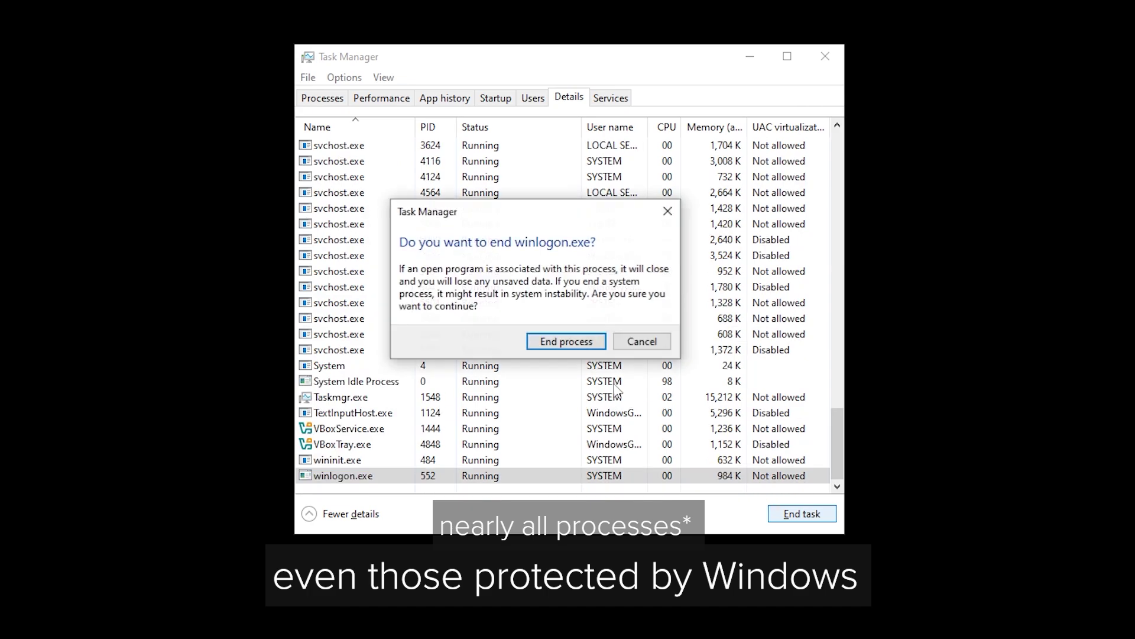
left_click(577, 337)
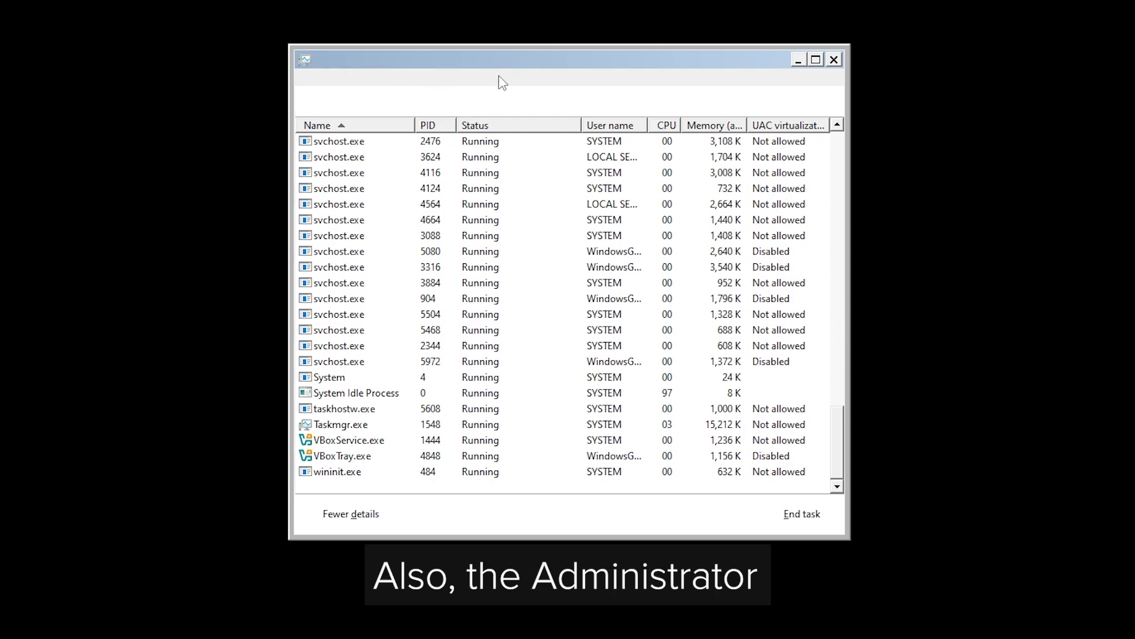
Step: Select the wininit.exe process in the process list
left_click(348, 473)
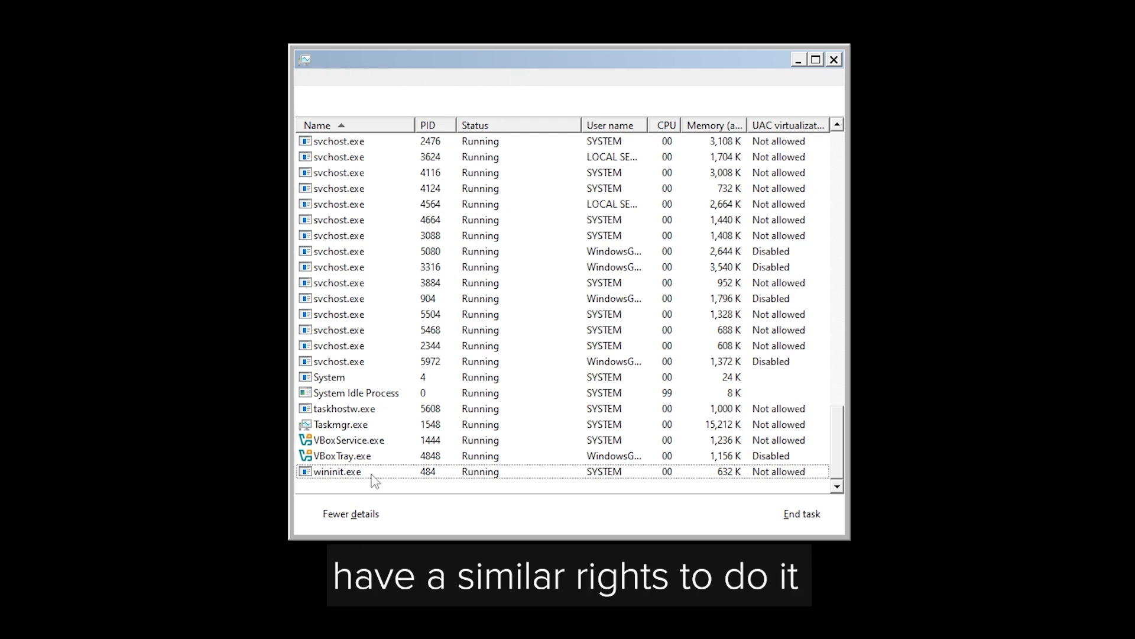
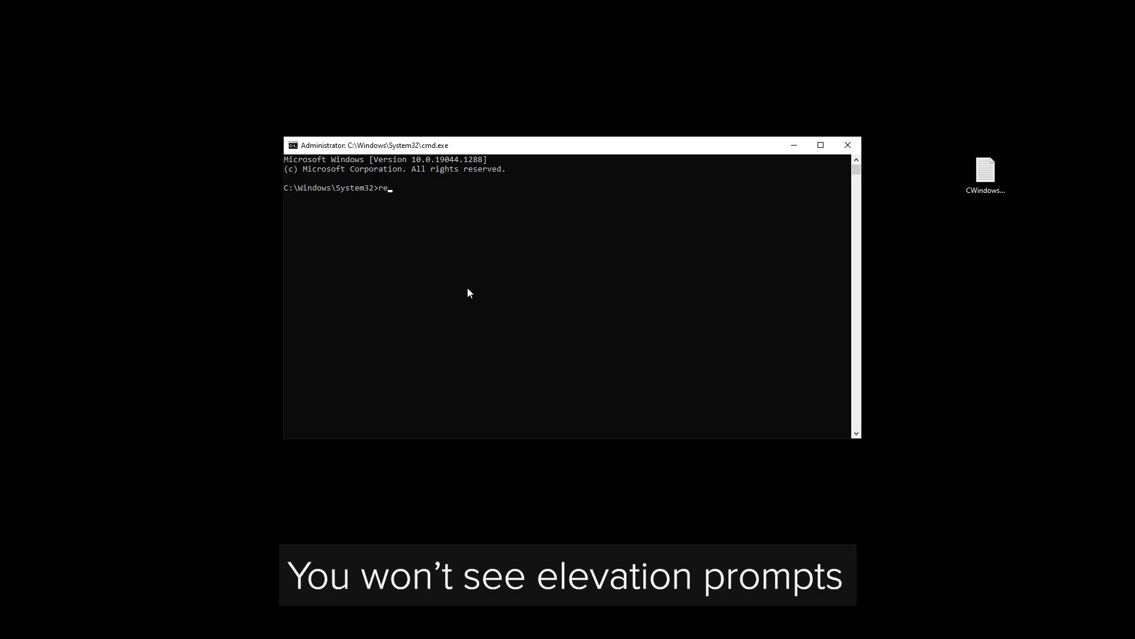
Step: Launch Registry Editor from the administrator Command Prompt with the regedit command
type("gedit")
key("Return")
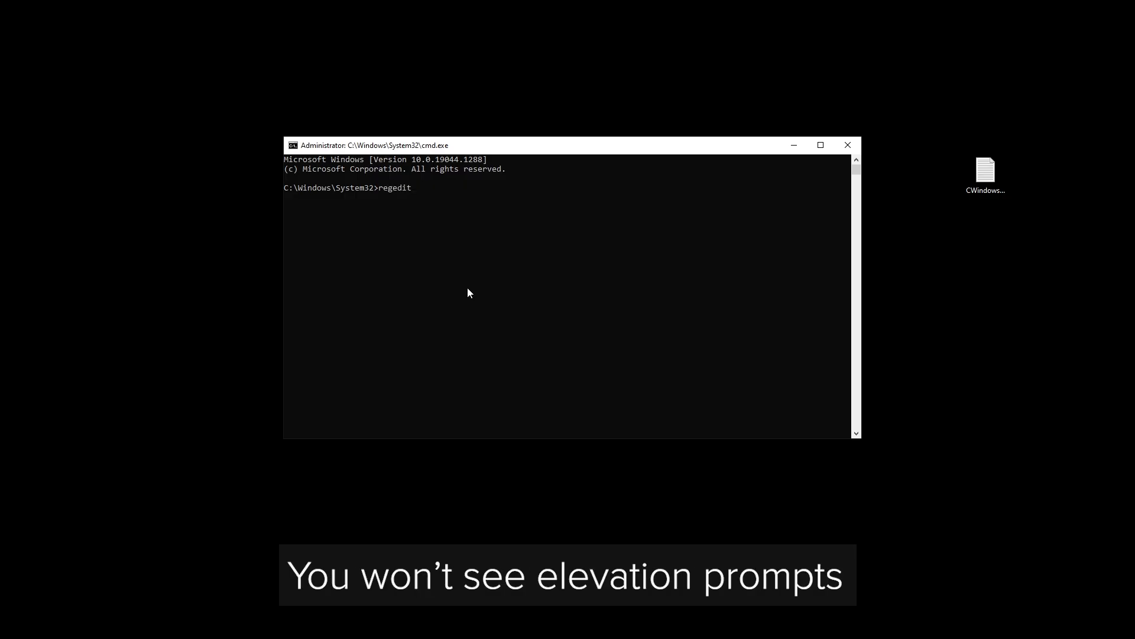
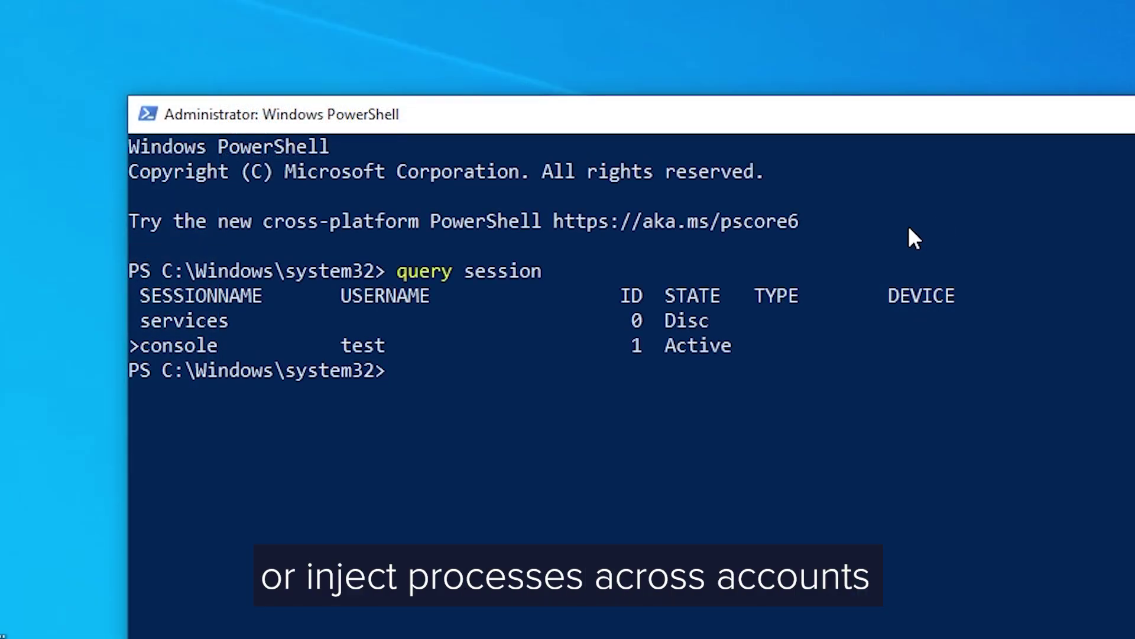
Step: Highlight the active console session row in the PowerShell query session output
left_click_drag(744, 344, 150, 348)
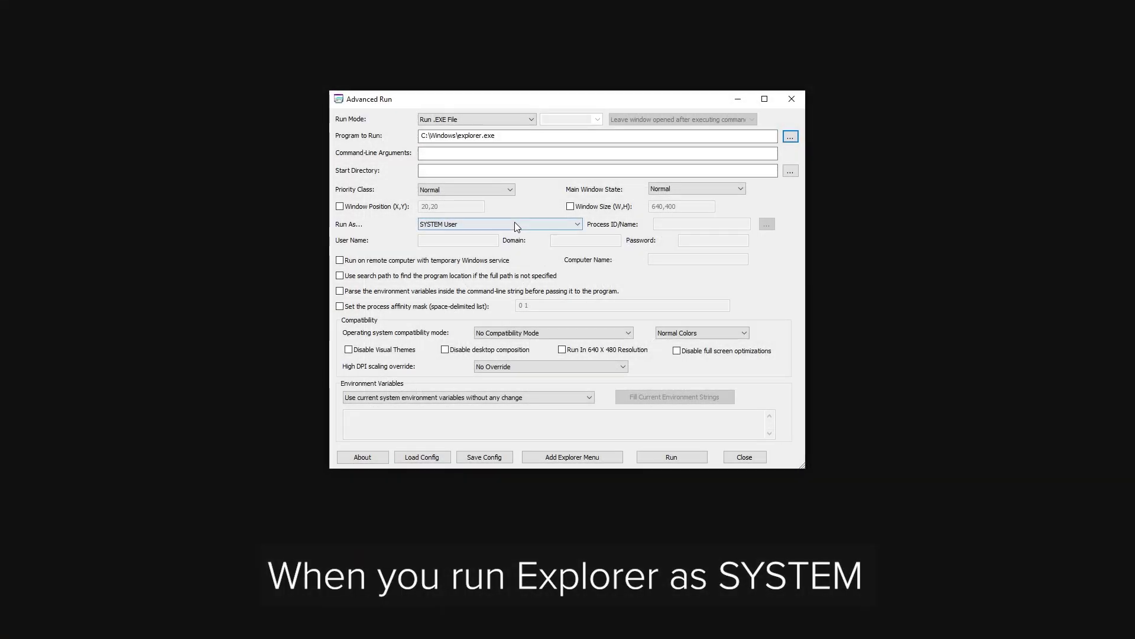
Step: In Advanced Run, run C:\Windows\explorer.exe as SYSTEM User and allow the User Account Control request
left_click(517, 226)
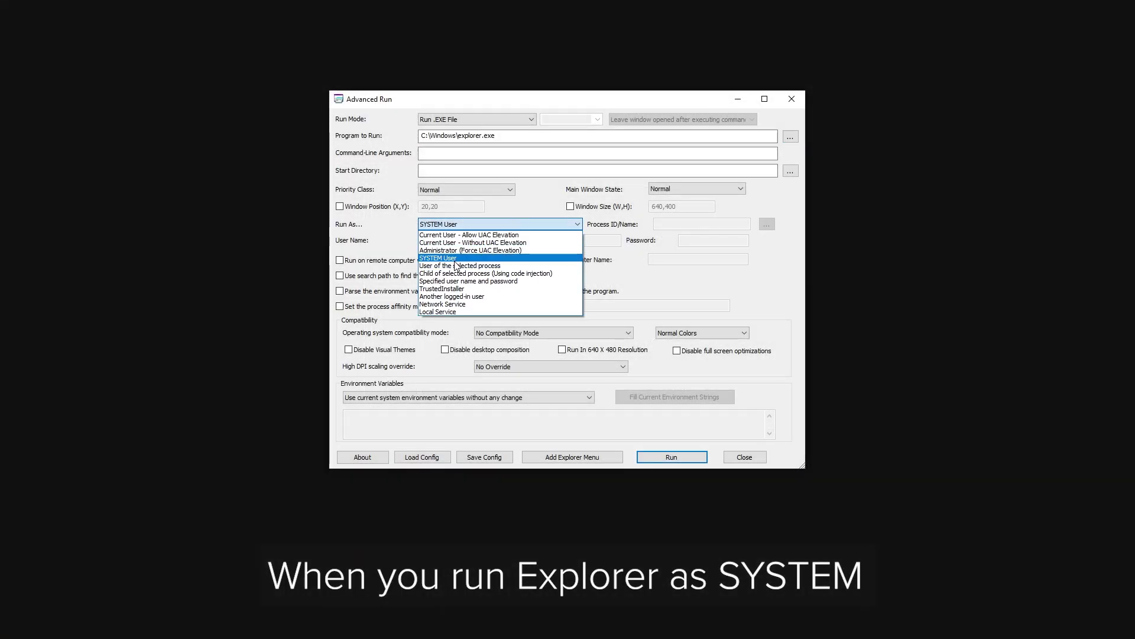
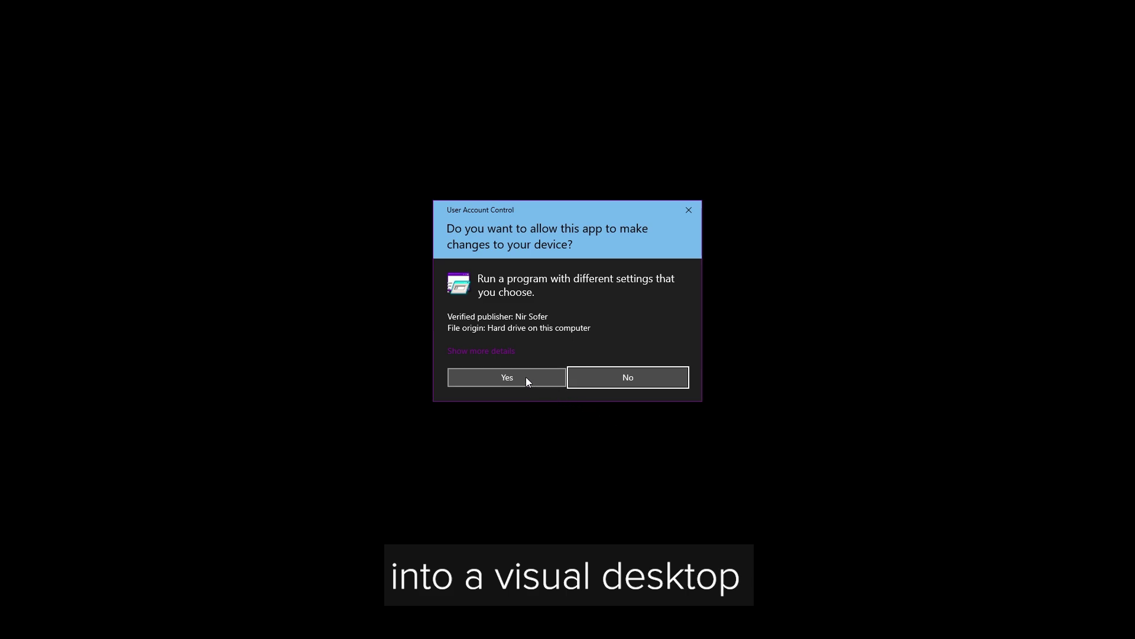
left_click(527, 377)
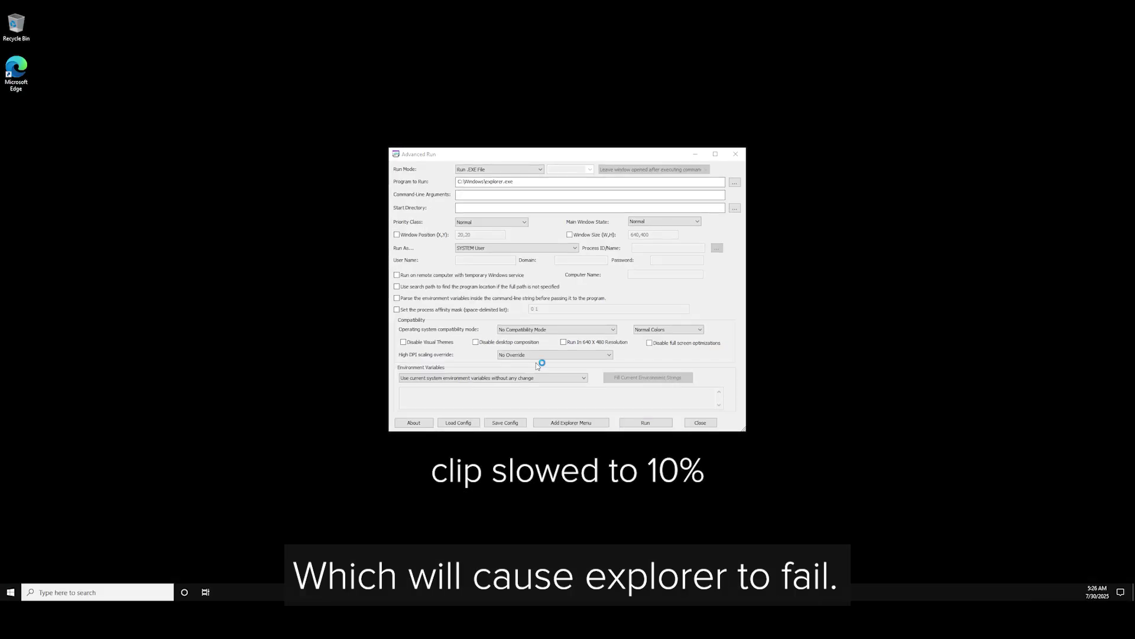